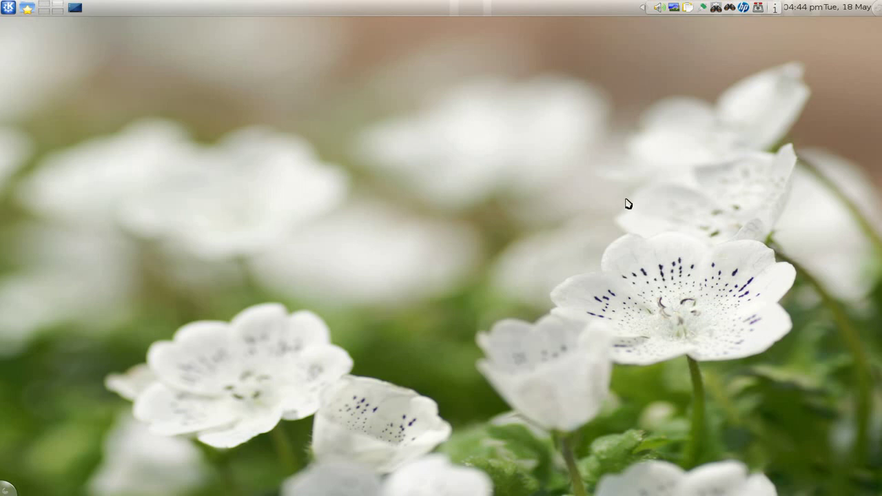
# Find the Daisy widget by searching 'dai' and place it in the desktop centre
pyautogui.rightClick(652, 138)
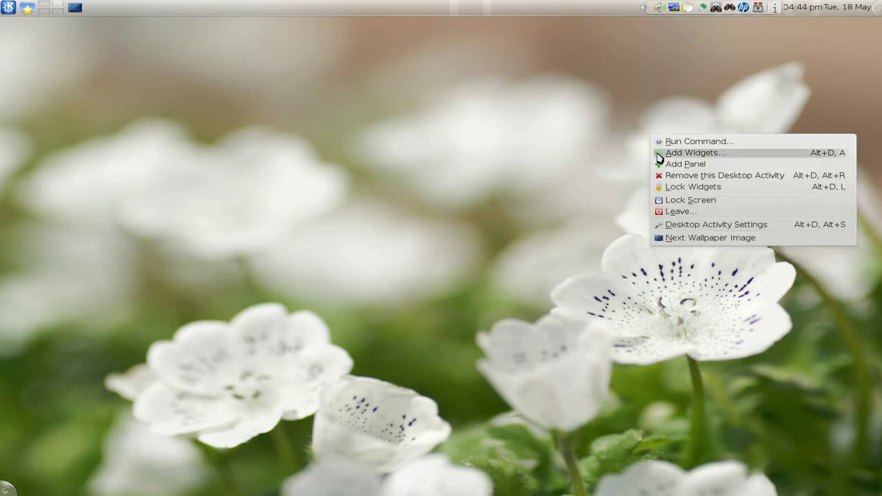
pyautogui.click(659, 153)
pyautogui.write('d')
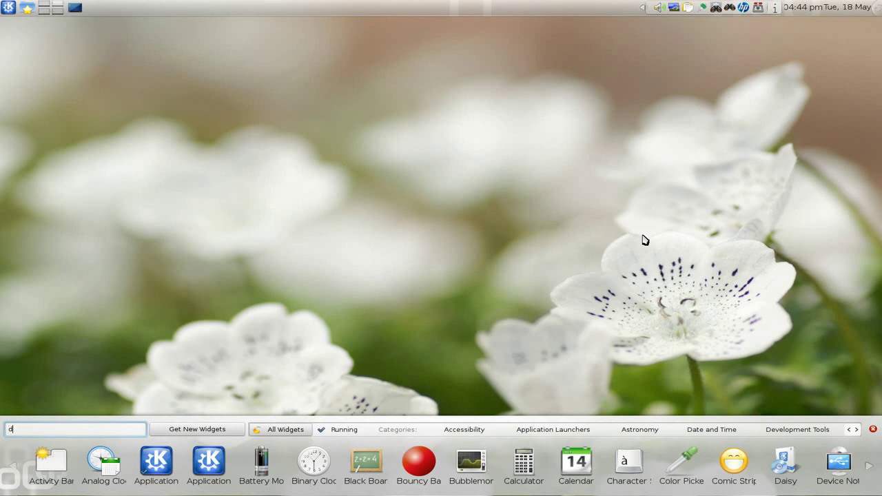
pyautogui.write('ais')
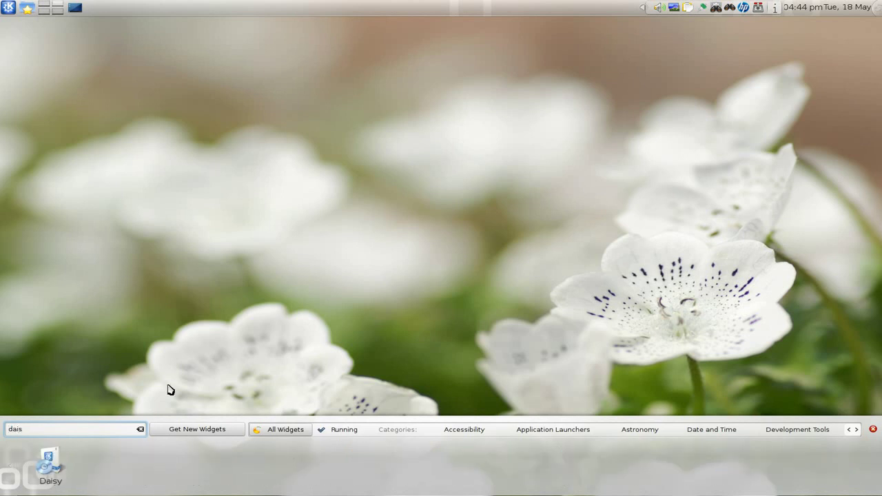
pyautogui.moveTo(55, 463); pyautogui.dragTo(358, 144)
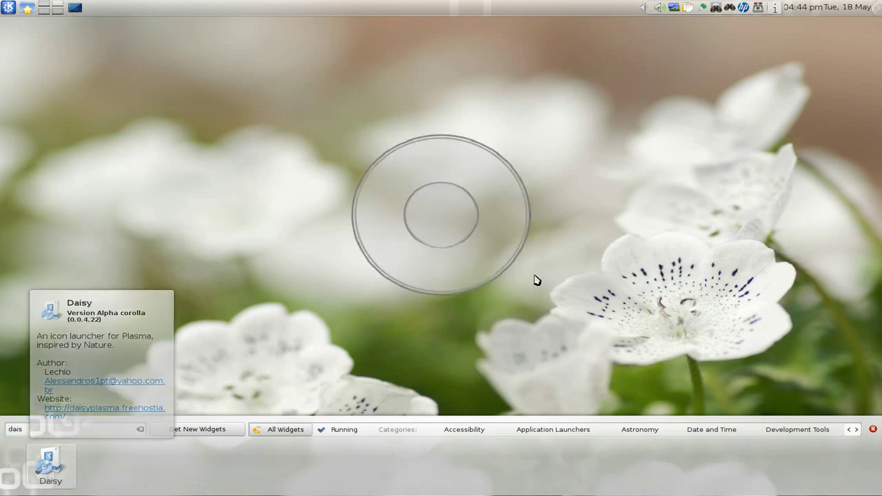
# Close the widget browser and lock the desktop widgets
pyautogui.click(872, 429)
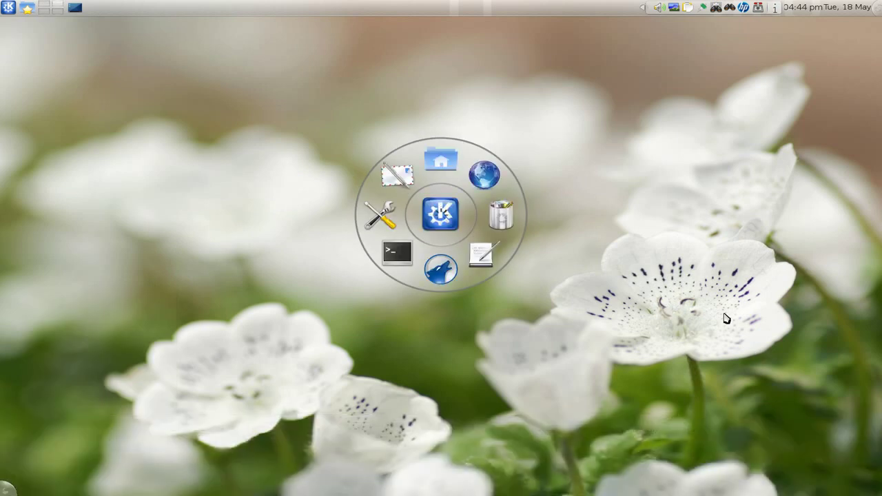
pyautogui.rightClick(642, 152)
pyautogui.click(665, 205)
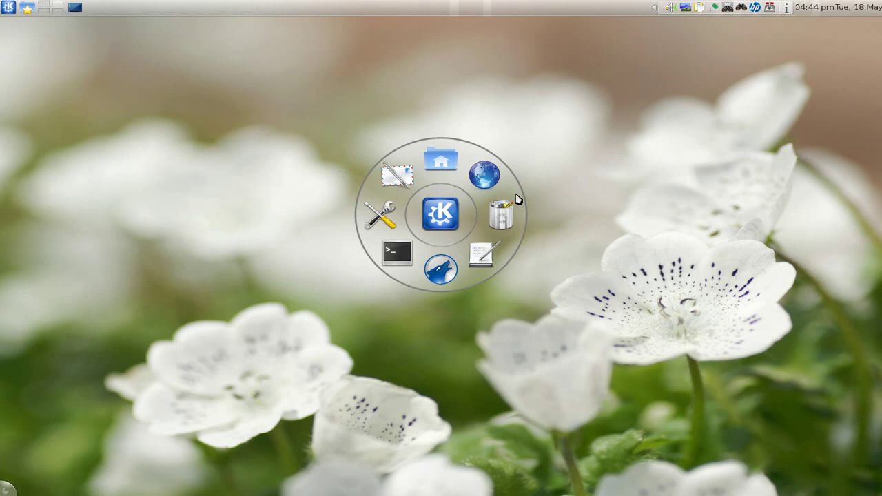
# Unlock the desktop widgets from the desktop menu
pyautogui.scroll(-2, 519, 200)
pyautogui.scroll(3, 518, 199)
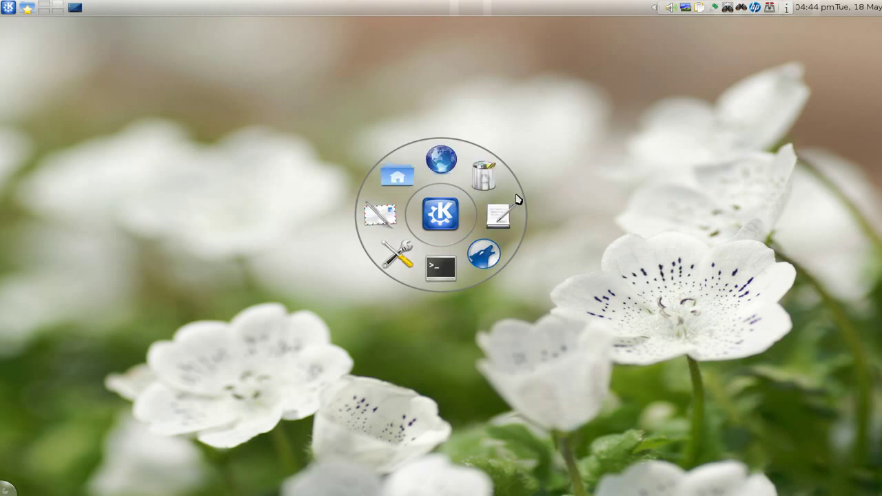
pyautogui.scroll(-2, 518, 200)
pyautogui.scroll(-4, 518, 199)
pyautogui.scroll(-3, 518, 200)
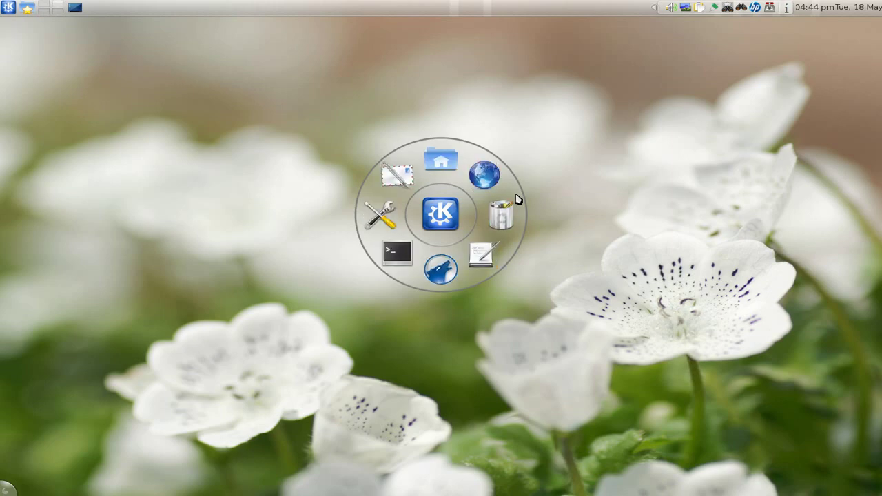
pyautogui.scroll(3, 518, 199)
pyautogui.rightClick(631, 133)
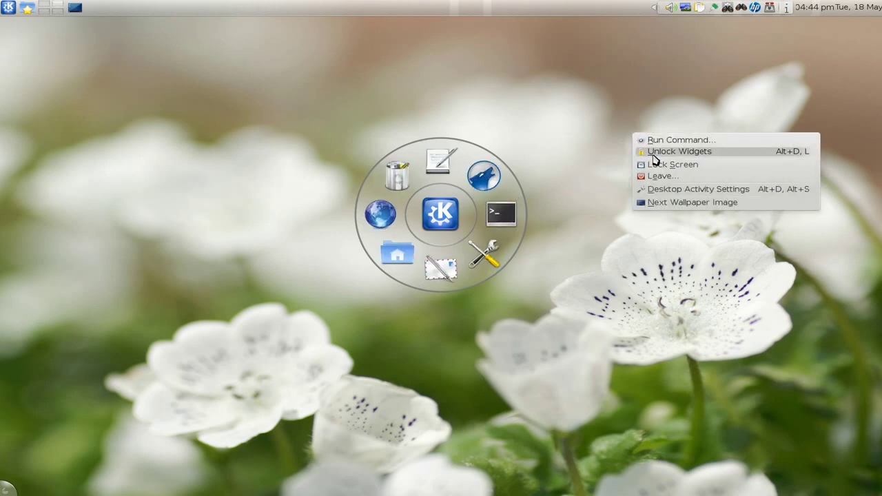
pyautogui.click(638, 149)
# Try Daisy's Media controller mode, then switch Daisy to a Linear dock
pyautogui.rightClick(514, 186)
pyautogui.click(523, 192)
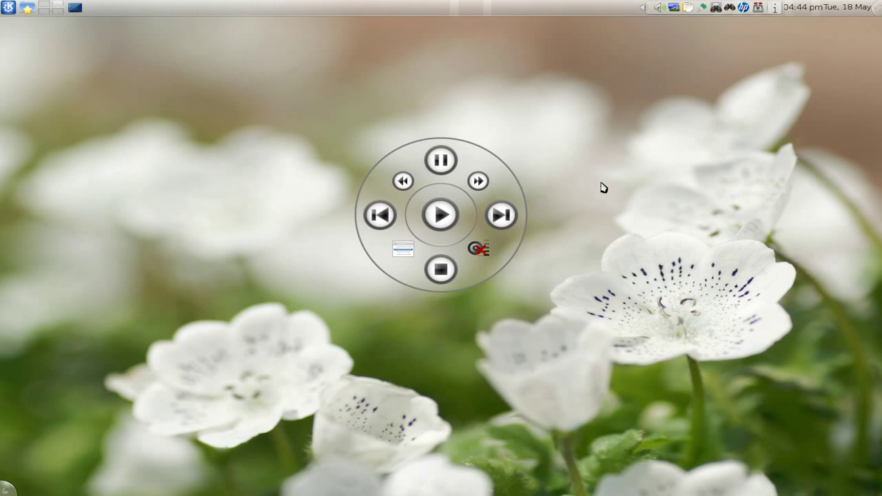
pyautogui.rightClick(521, 196)
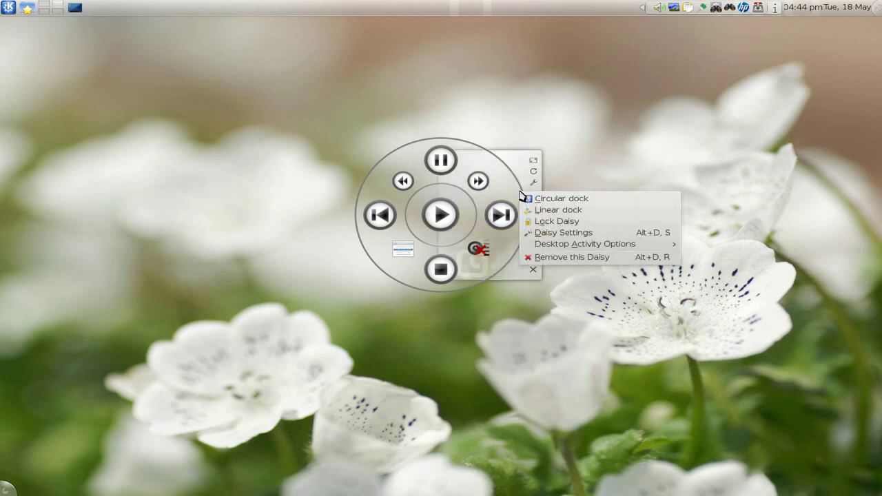
pyautogui.click(551, 210)
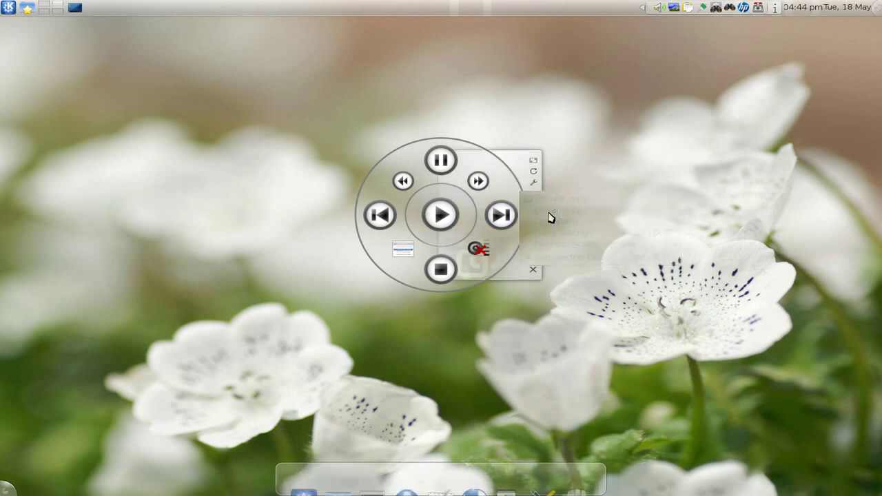
# In Daisy Settings > Arrangement, try the right screen edge and reduce launcher spacing
pyautogui.rightClick(604, 486)
pyautogui.click(624, 463)
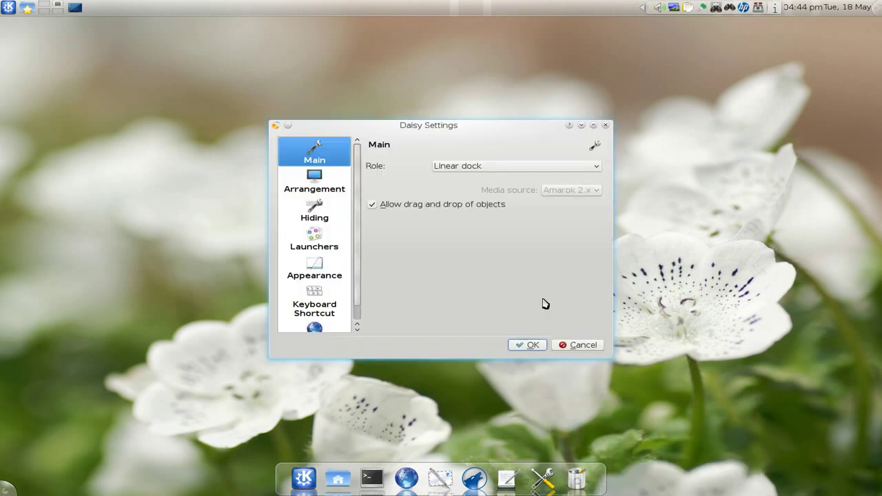
pyautogui.click(326, 190)
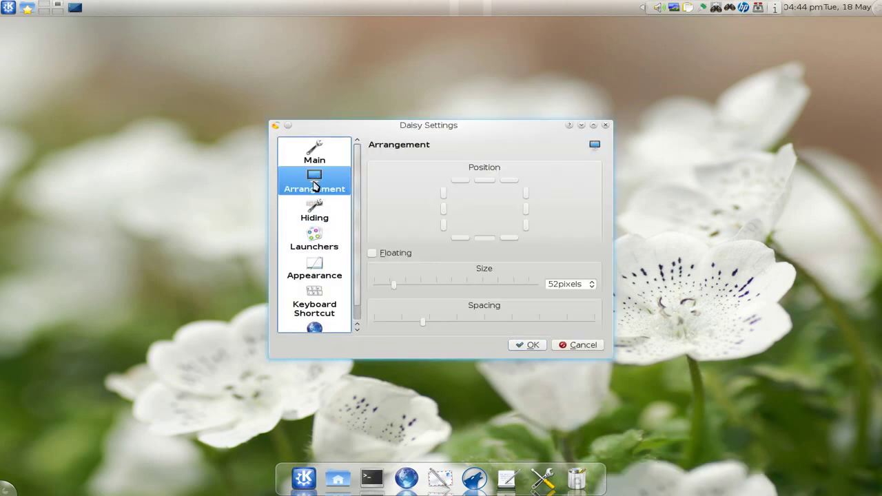
pyautogui.click(526, 210)
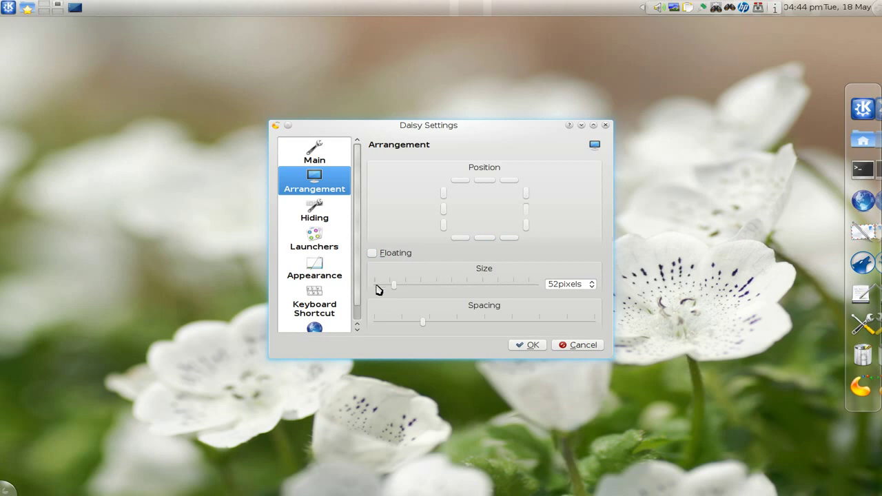
pyautogui.moveTo(425, 324); pyautogui.dragTo(415, 325)
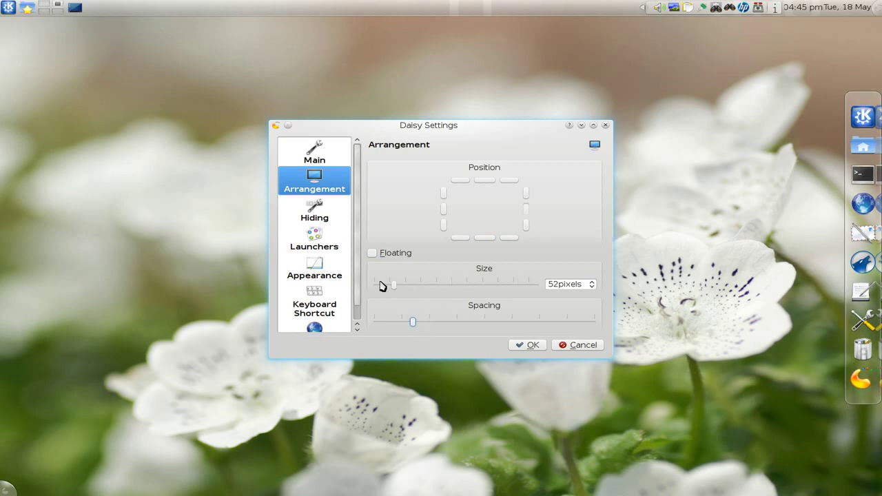
# Look through the Hiding and Launchers pages, then return to Arrangement
pyautogui.click(316, 210)
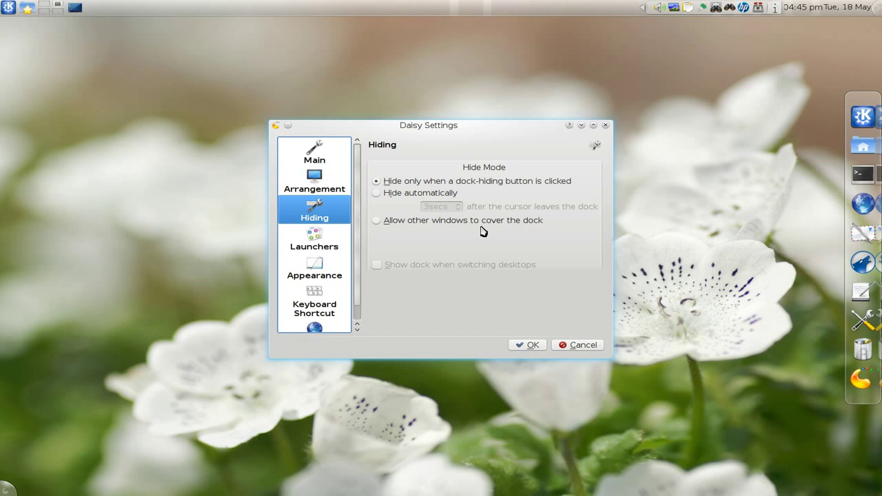
pyautogui.click(321, 249)
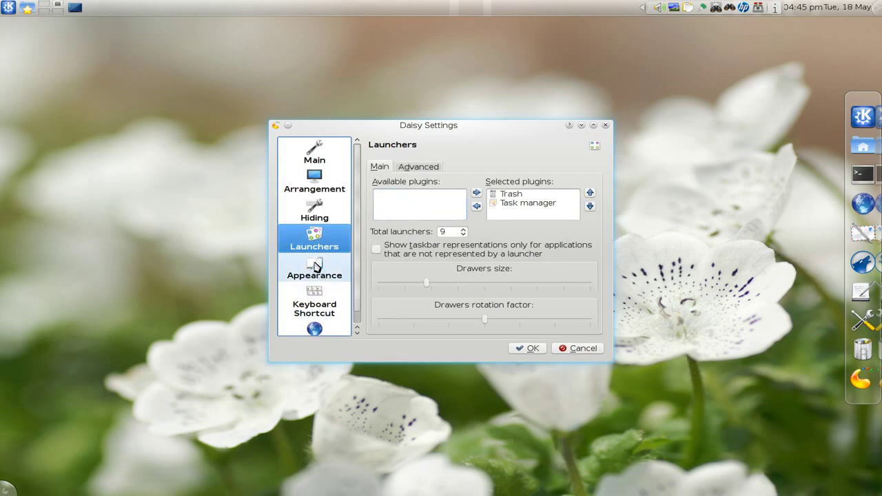
pyautogui.click(314, 182)
pyautogui.click(484, 238)
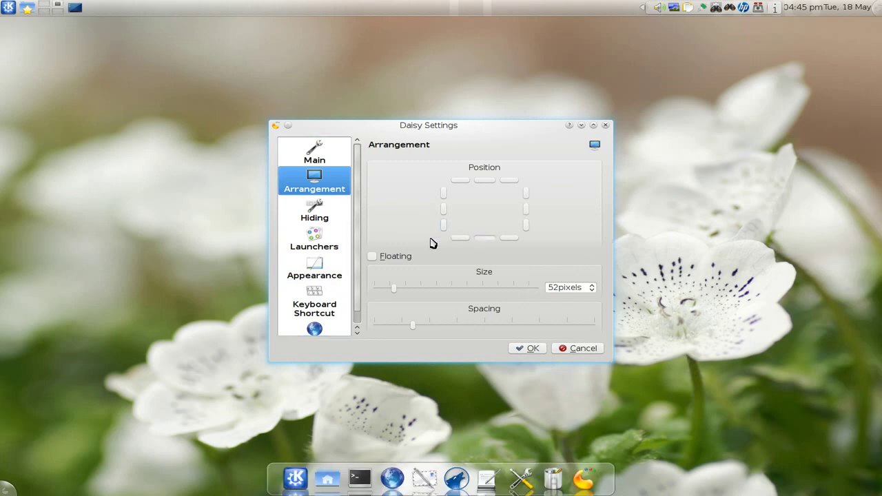
pyautogui.click(315, 267)
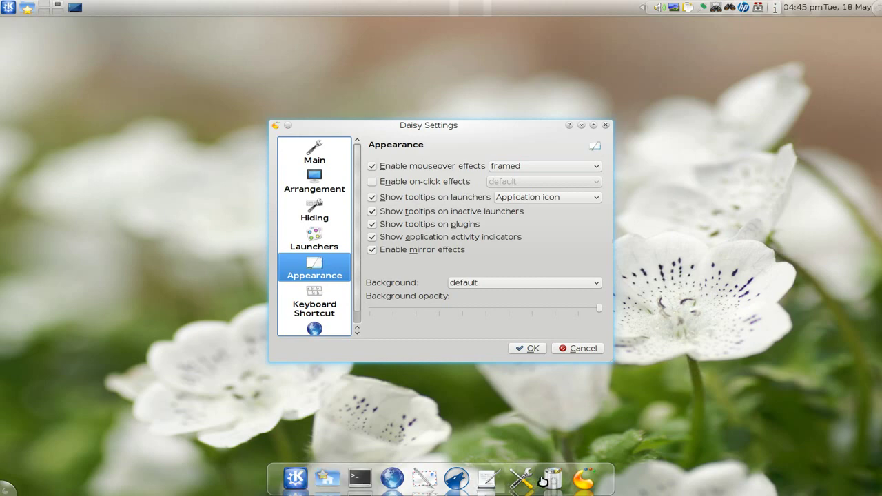
pyautogui.click(578, 168)
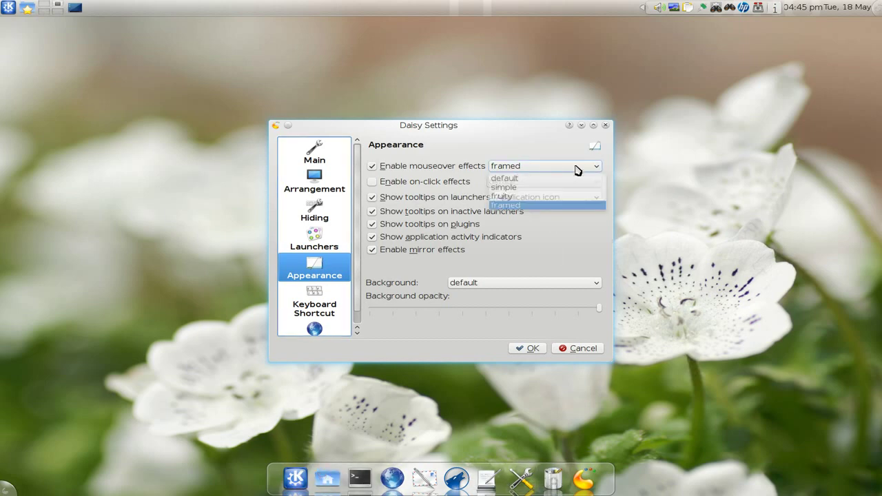
pyautogui.click(556, 198)
pyautogui.click(528, 348)
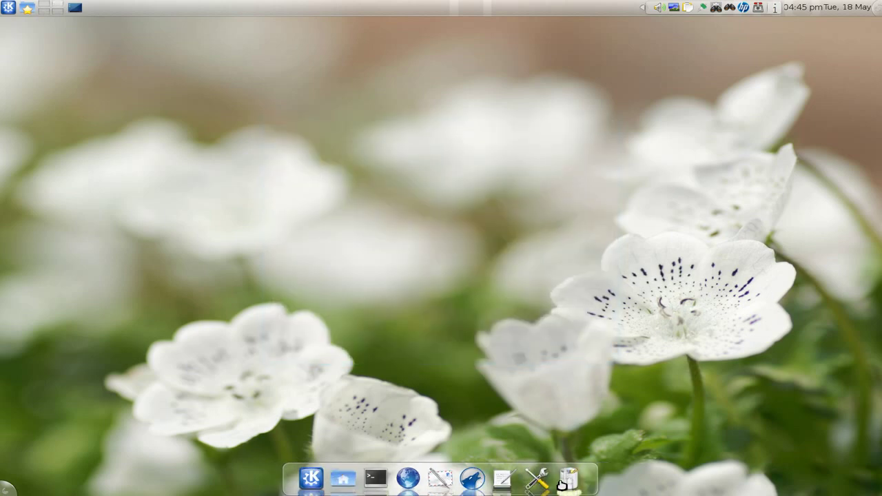
pyautogui.rightClick(596, 473)
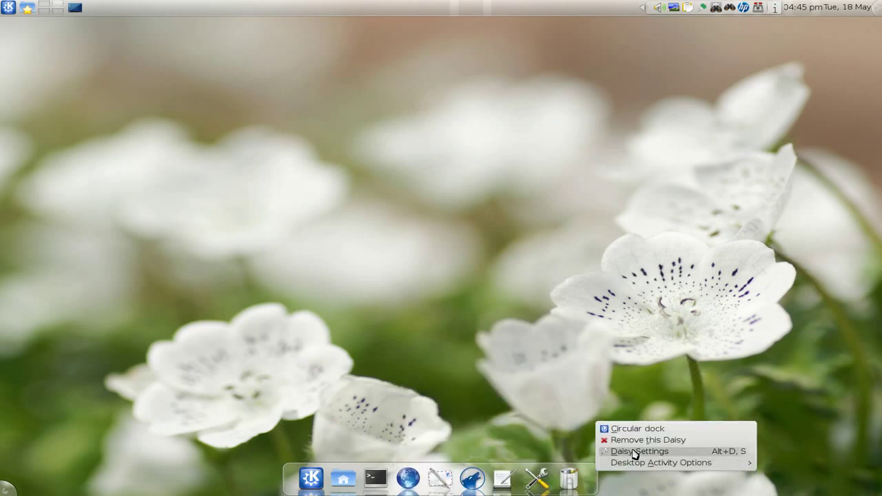
pyautogui.click(634, 451)
pyautogui.click(333, 273)
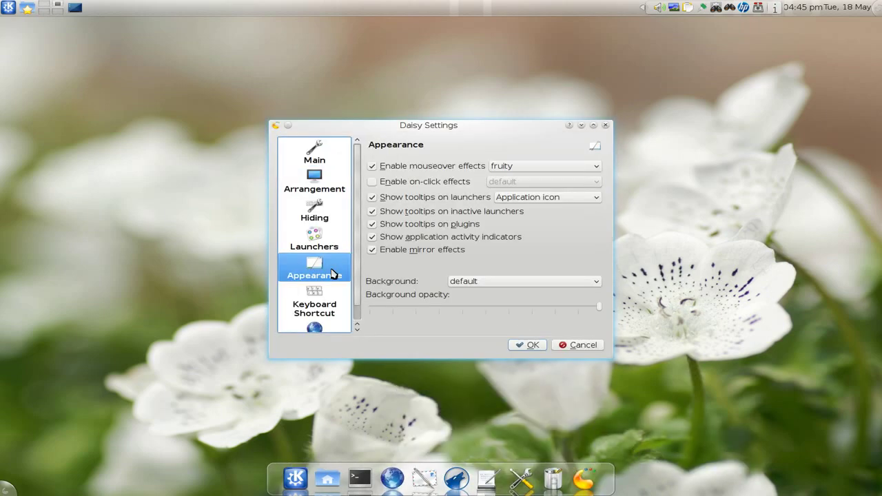
pyautogui.click(314, 303)
pyautogui.click(315, 328)
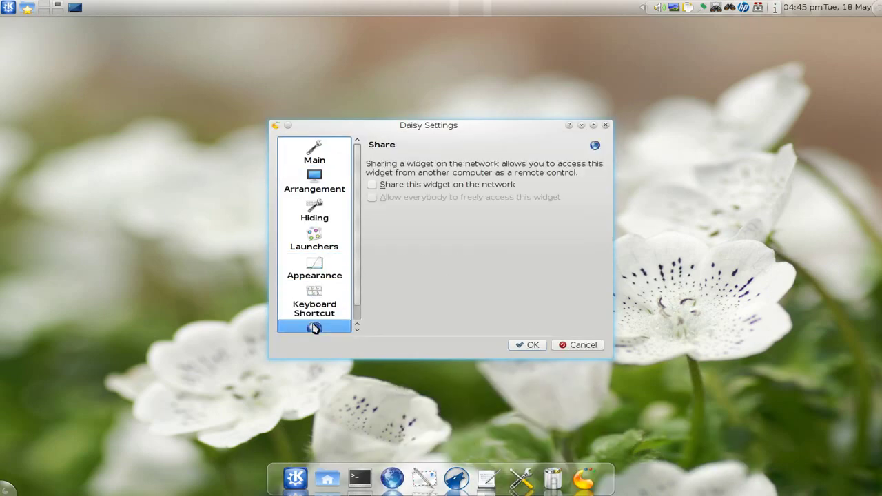
pyautogui.click(600, 345)
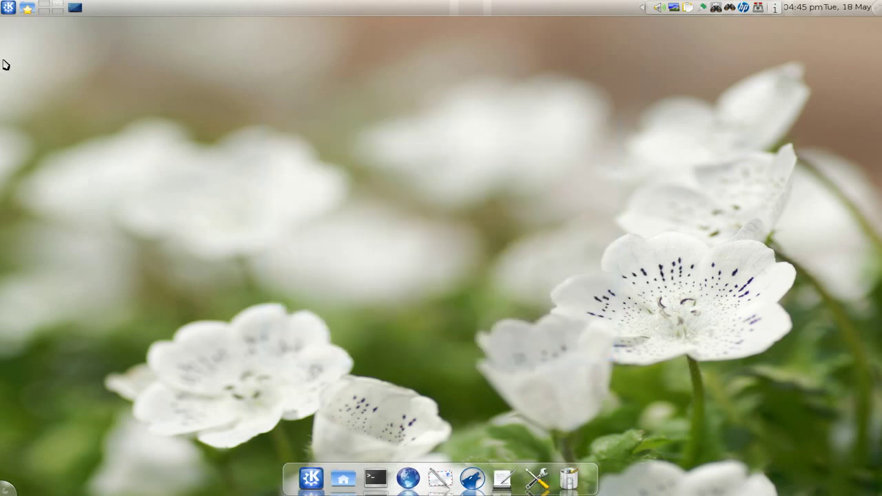
# Add Aquaria from Kickoff's Games category as a launcher at the dock's right end
pyautogui.click(8, 8)
pyautogui.click(75, 37)
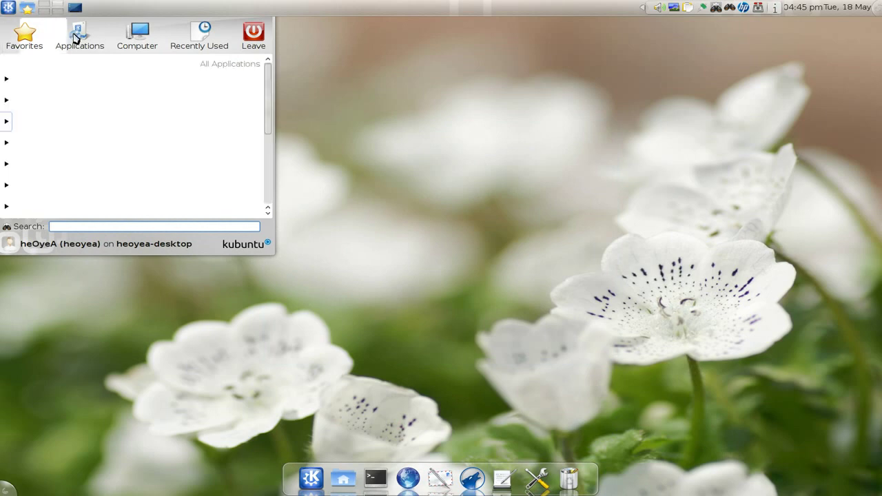
pyautogui.click(254, 119)
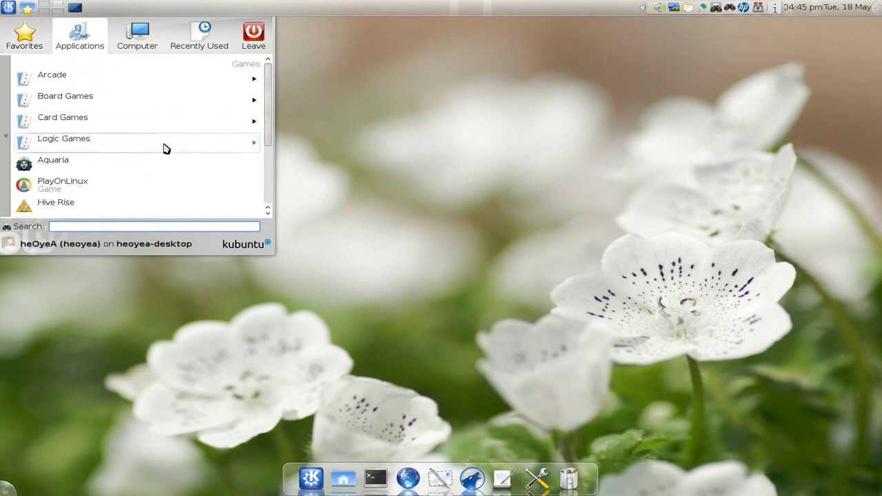
pyautogui.moveTo(55, 167); pyautogui.dragTo(589, 477)
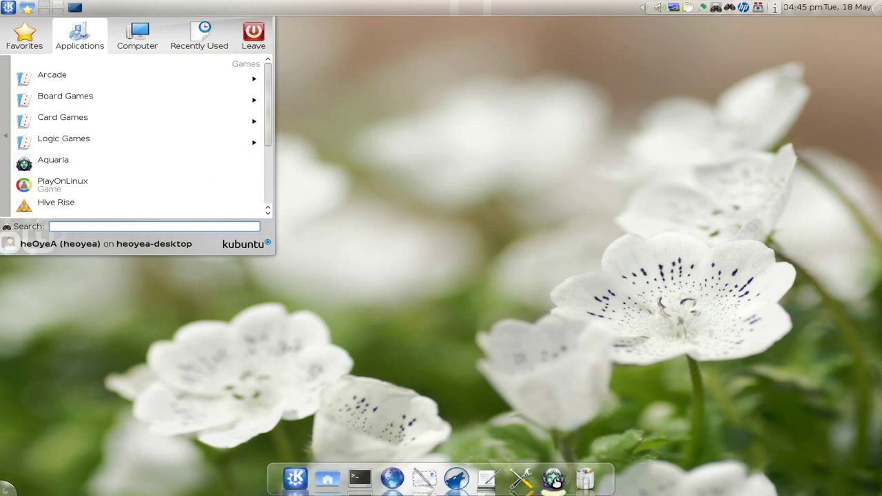
pyautogui.click(10, 10)
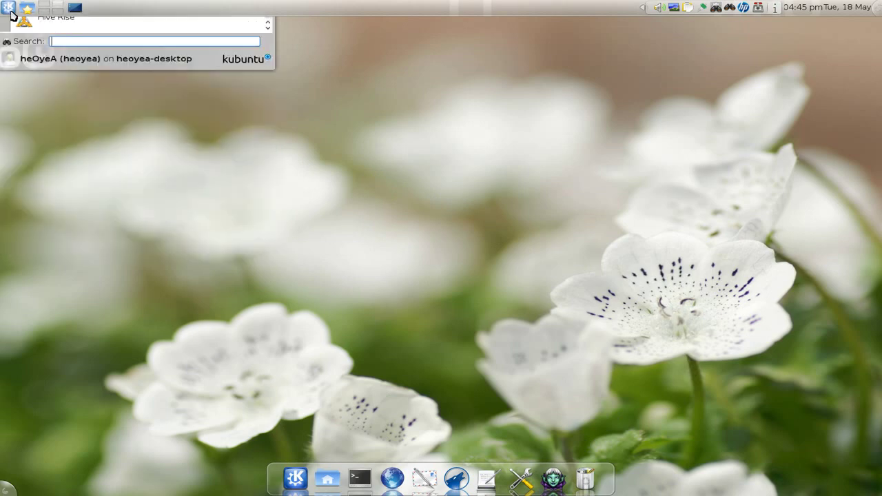
# Remove the Aquaria launcher, then open and hide Dolphin from the dock
pyautogui.rightClick(556, 479)
pyautogui.click(575, 467)
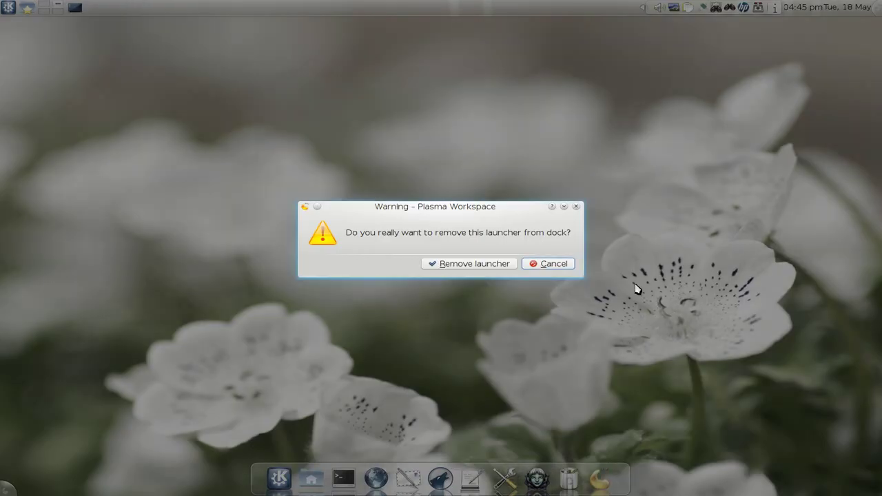
pyautogui.click(499, 261)
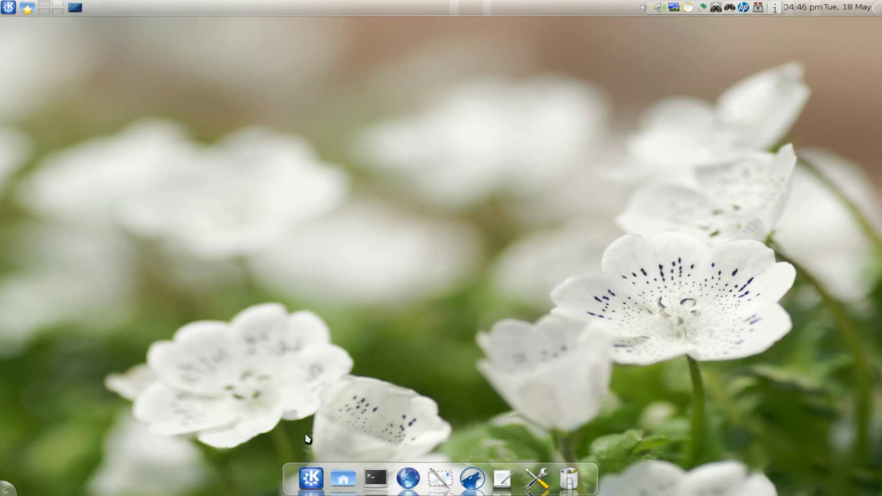
pyautogui.click(312, 480)
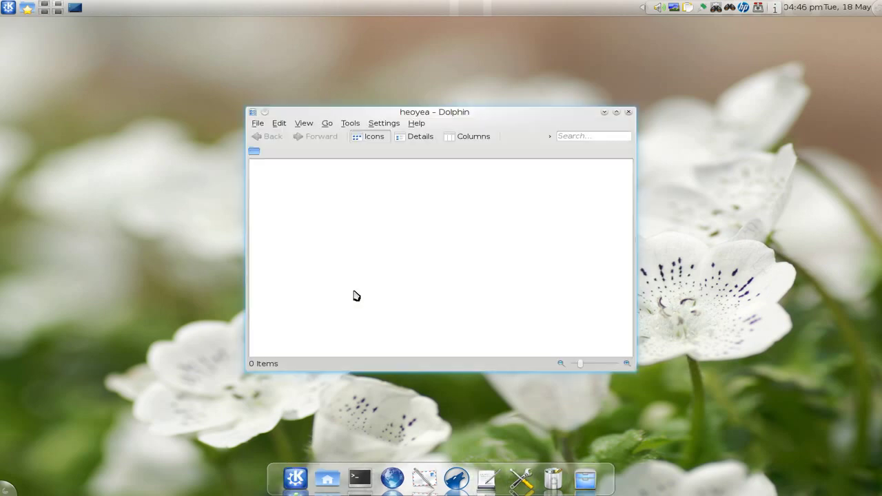
pyautogui.click(605, 113)
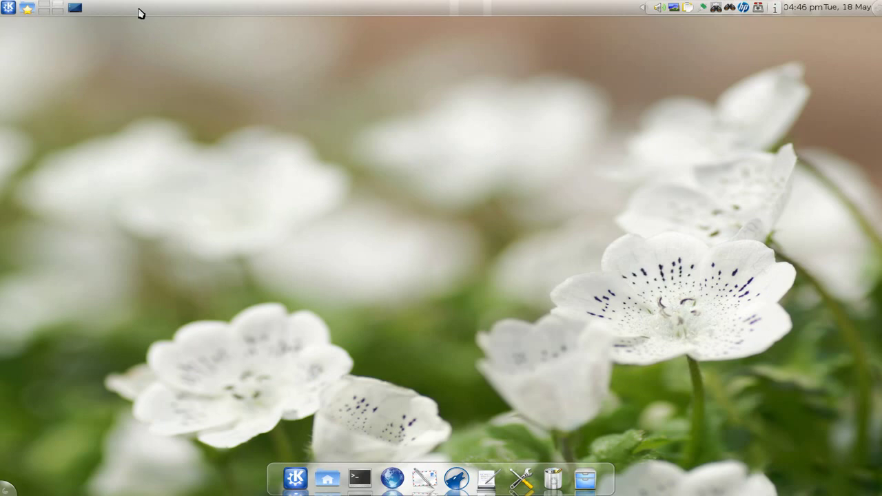
# Open and dismiss Dolphin, then remove the existing spacer from the top panel
pyautogui.click(295, 478)
pyautogui.click(295, 478)
pyautogui.click(878, 10)
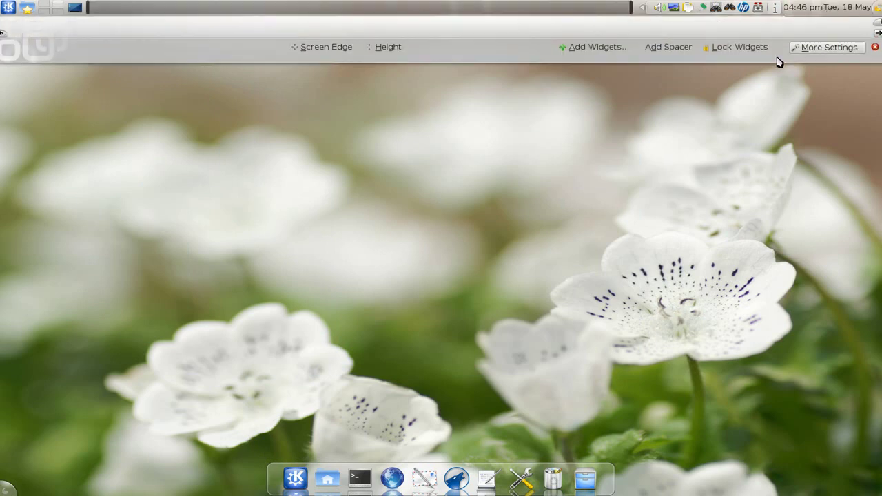
pyautogui.rightClick(359, 6)
pyautogui.click(366, 24)
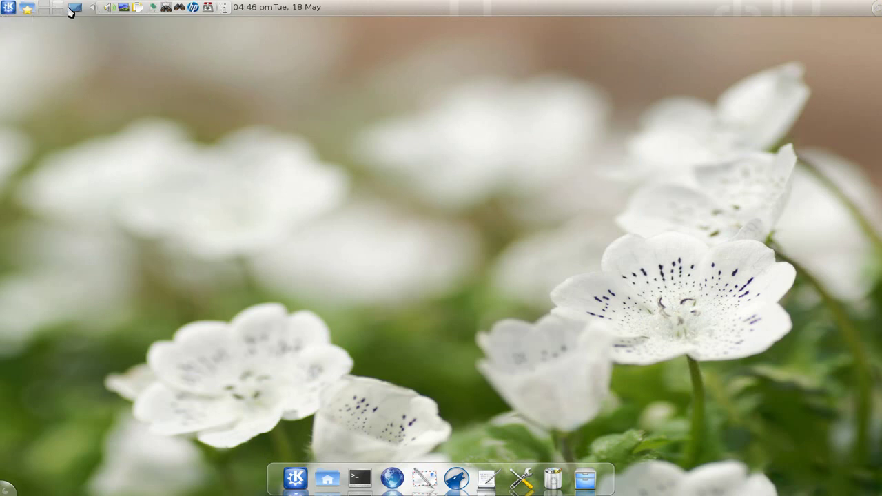
# Add a new panel spacer left of the clock and close the panel controller
pyautogui.click(874, 8)
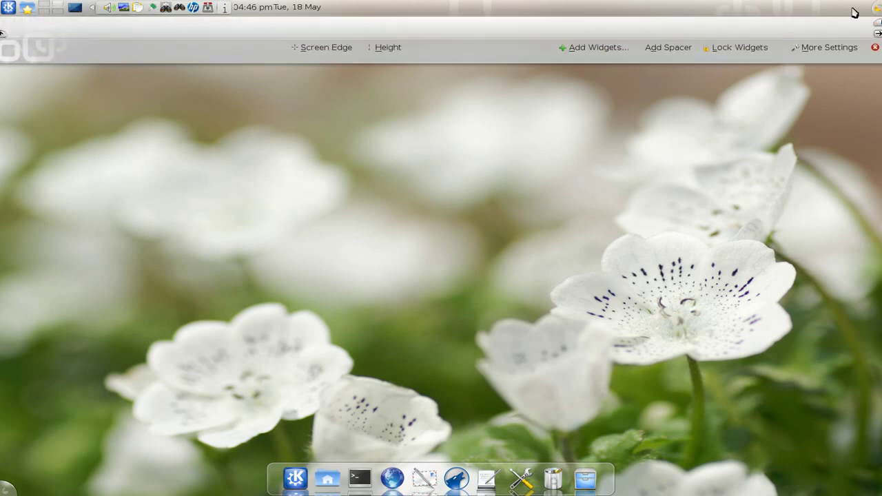
pyautogui.click(668, 48)
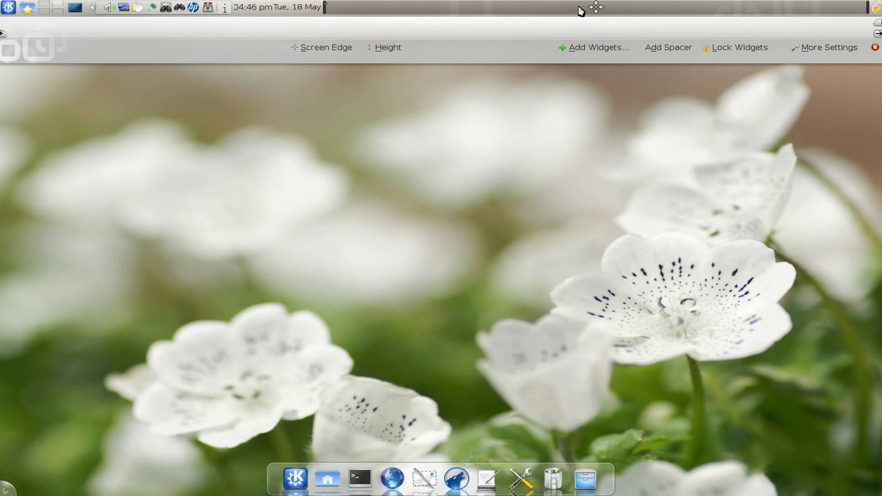
pyautogui.moveTo(606, 10); pyautogui.dragTo(325, 10)
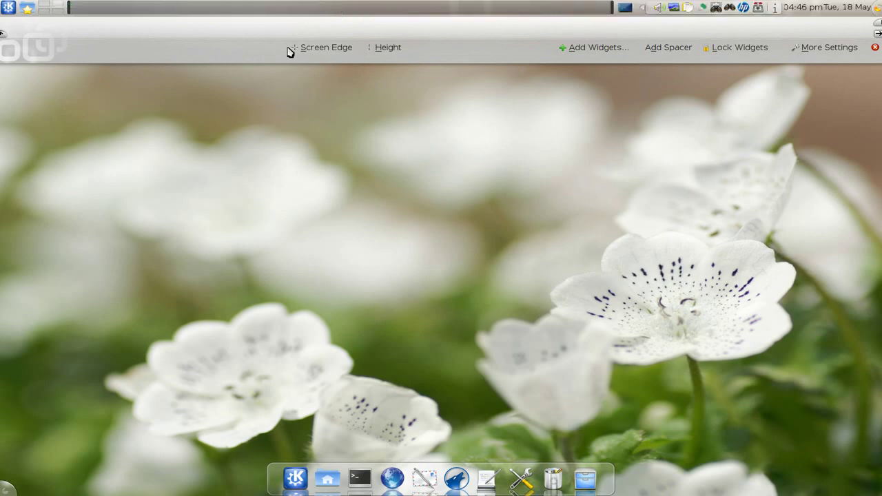
pyautogui.click(873, 49)
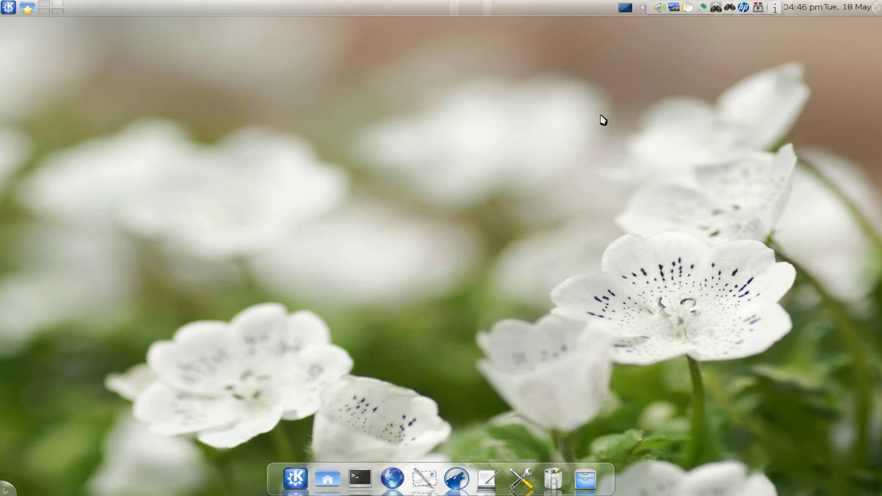
pyautogui.hotkey('alt', 'Tab')
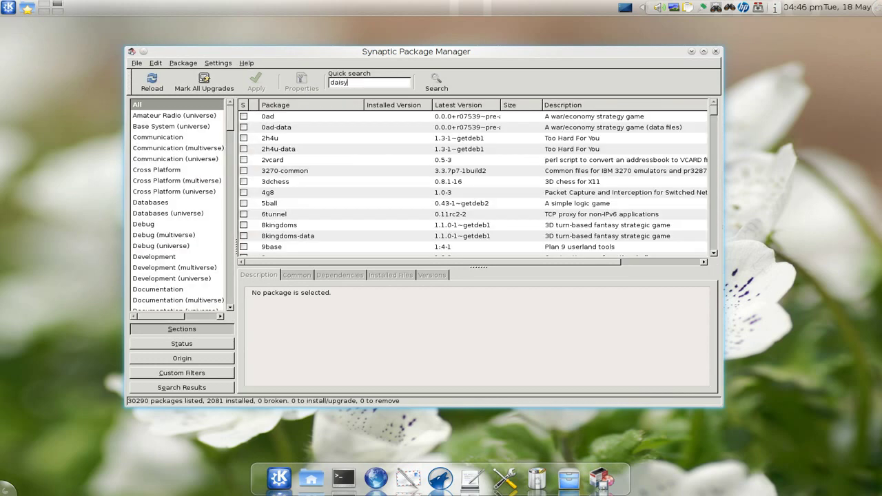
pyautogui.click(307, 117)
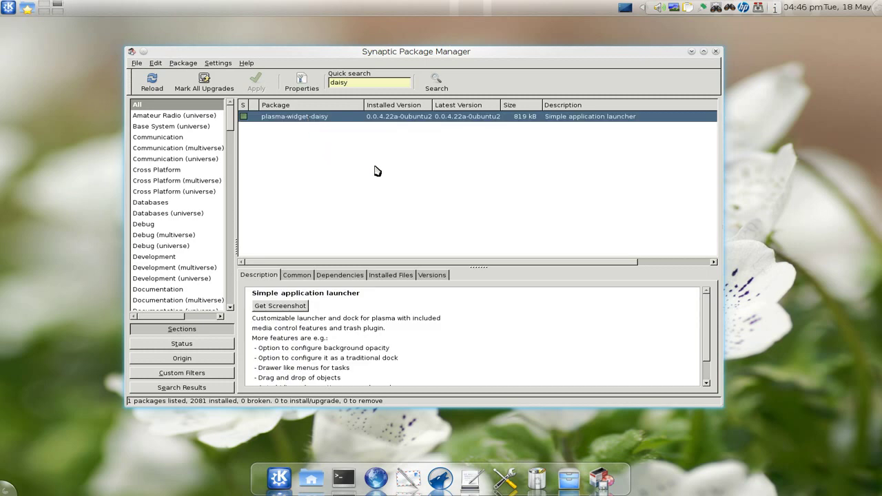
pyautogui.click(716, 53)
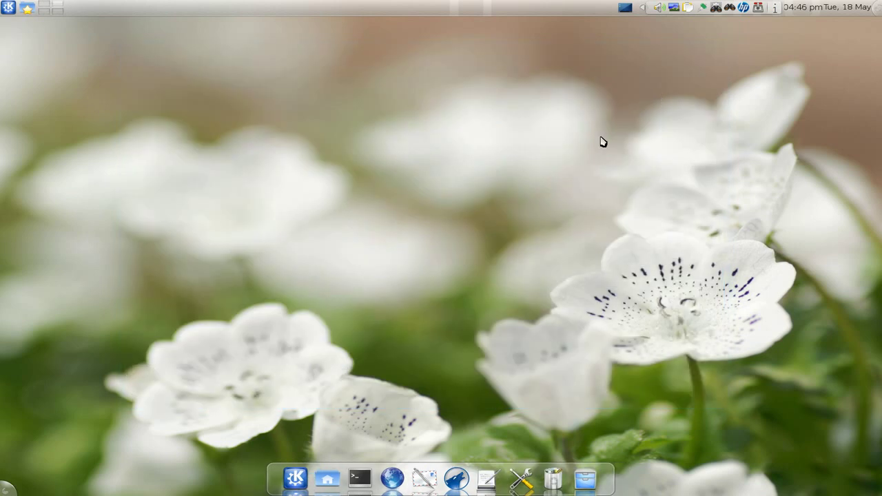
# Choose Lock Widgets from the desktop's right-click menu
pyautogui.rightClick(636, 103)
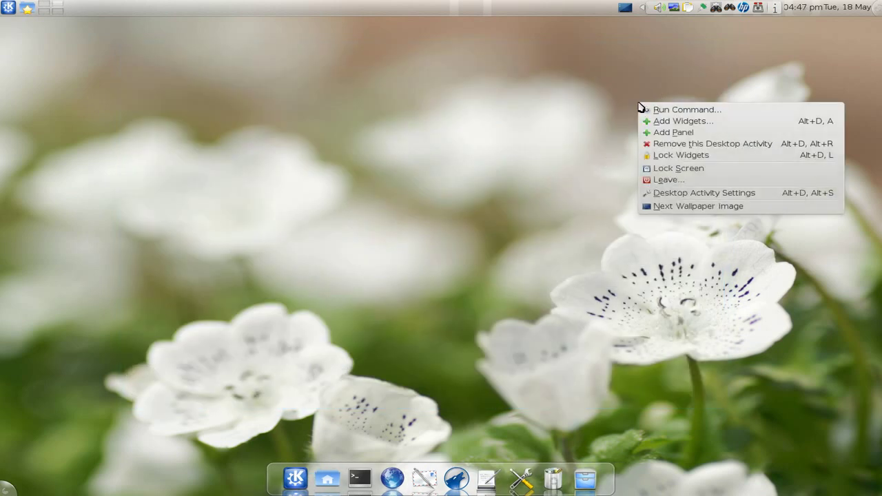
pyautogui.click(637, 160)
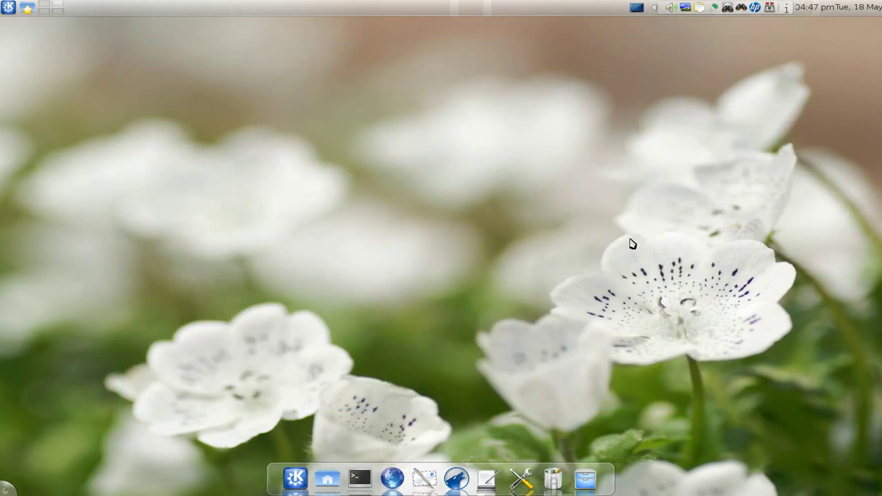